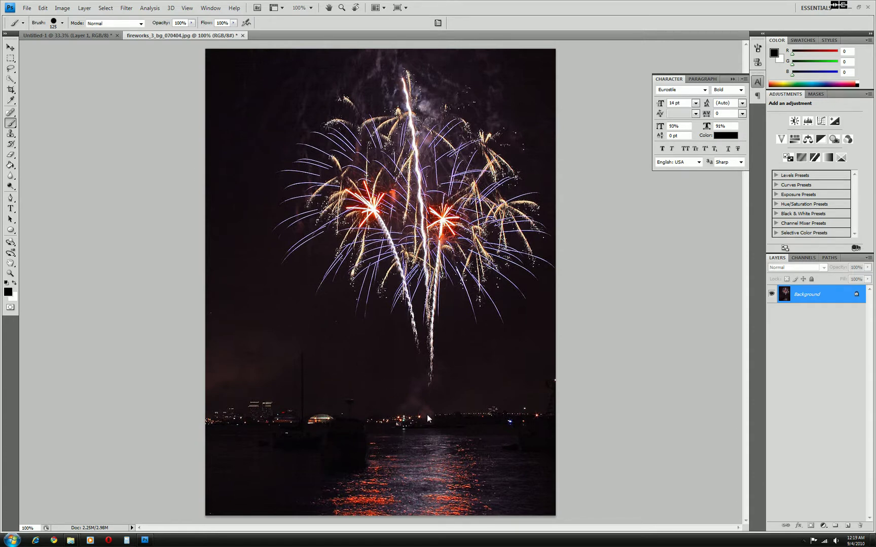
- Compare the skyline document, then delete the leftover Green copy channel from the fireworks photo
click(95, 36)
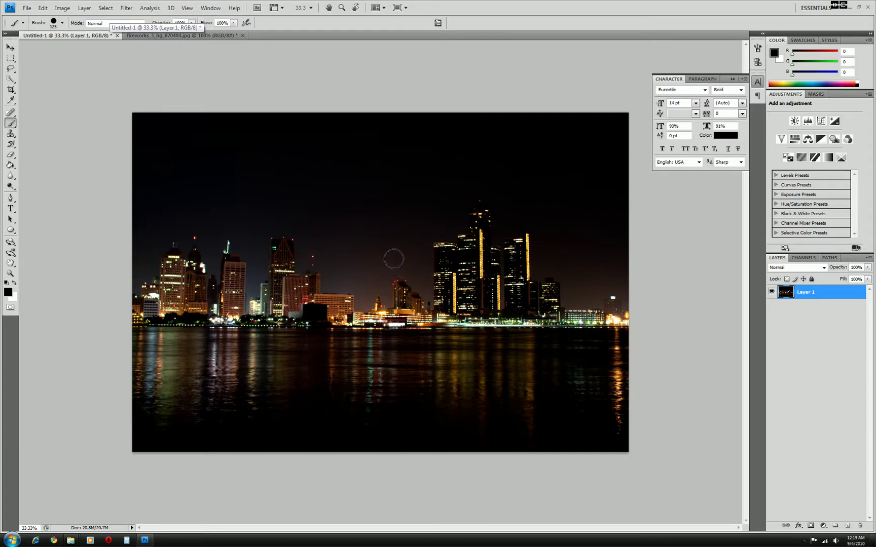
click(178, 35)
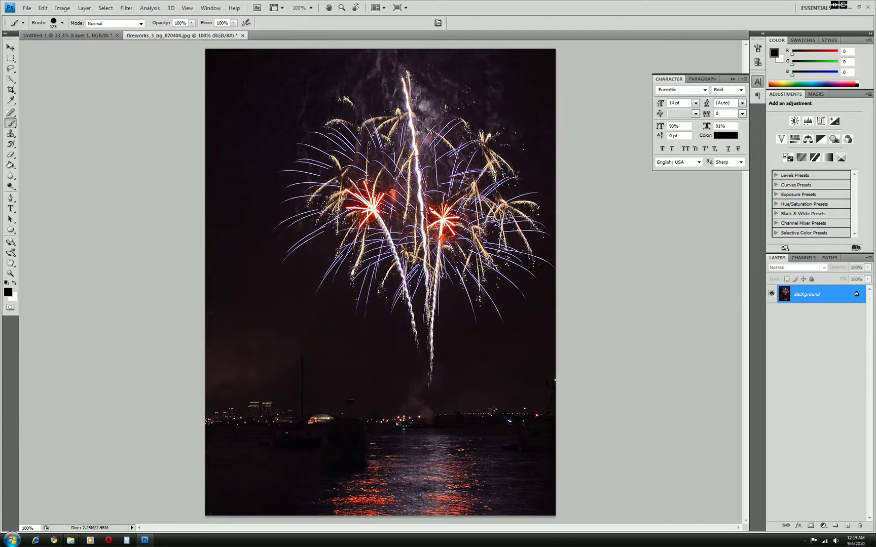
click(805, 259)
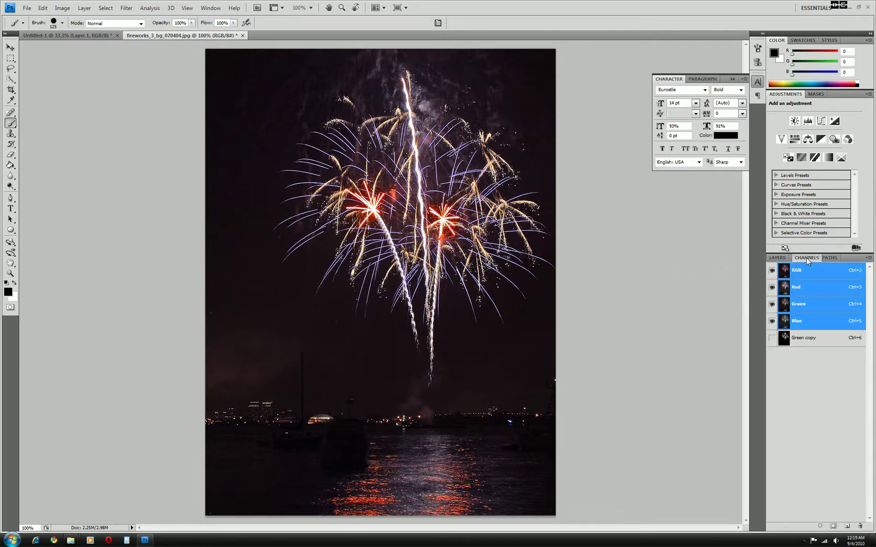
drag(805, 337, 859, 526)
- Compare the Red, Green and Blue channels and settle on the Green channel
click(812, 288)
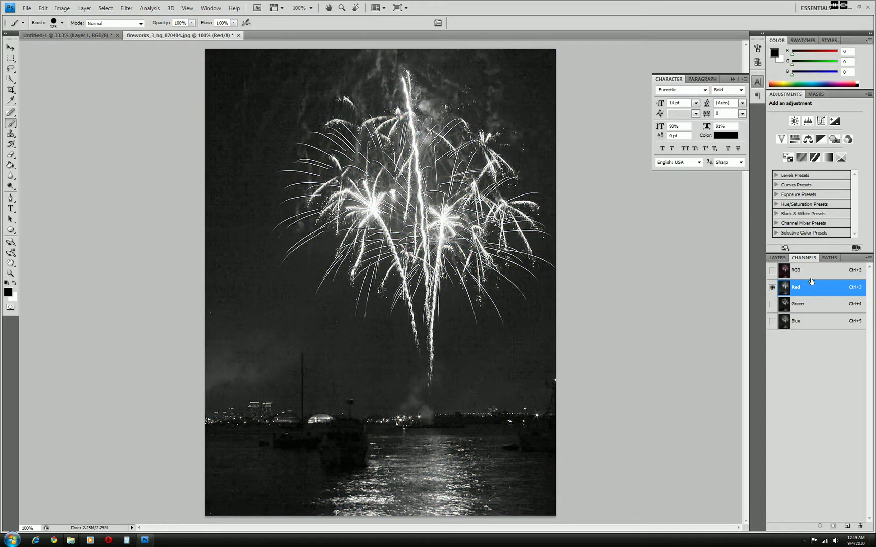
click(813, 307)
click(813, 321)
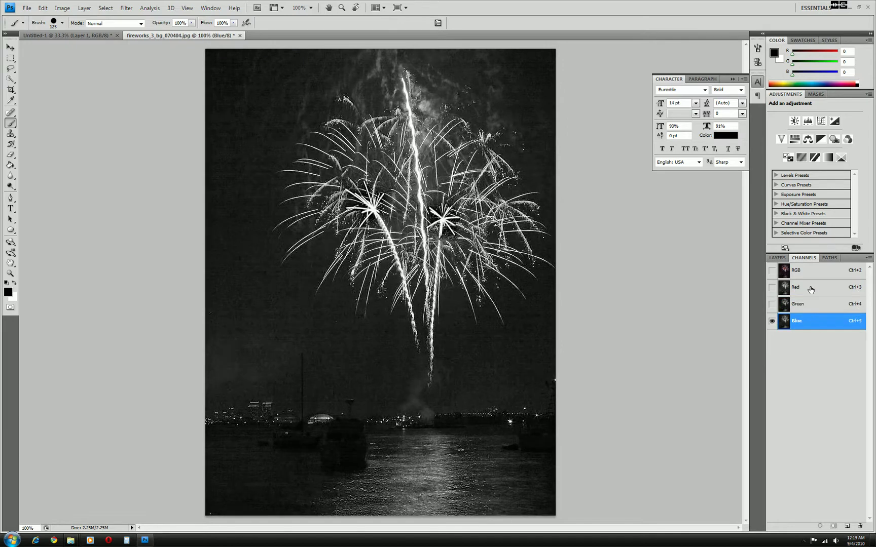
click(811, 289)
click(813, 310)
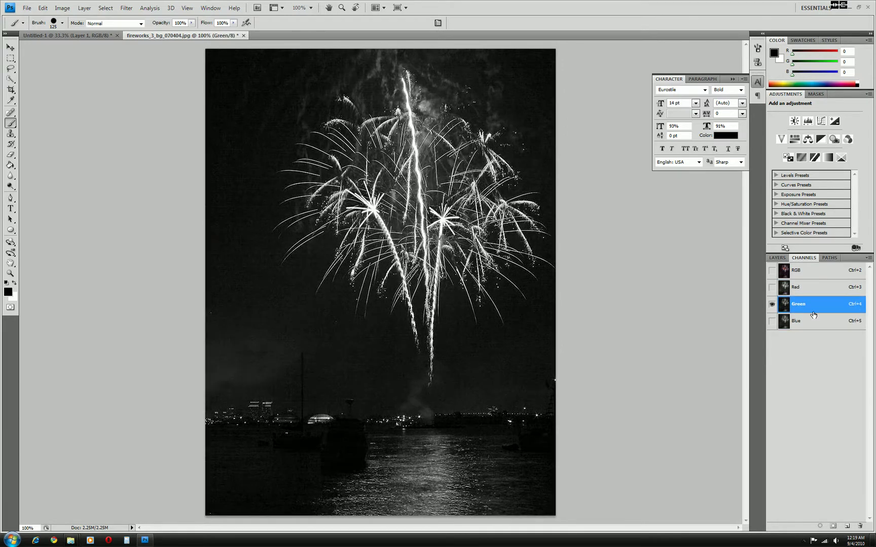
click(813, 327)
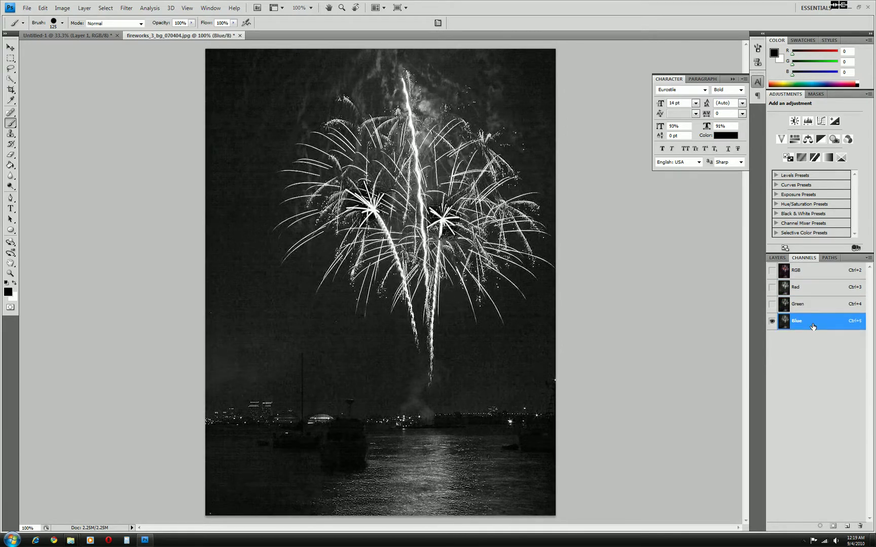
click(817, 287)
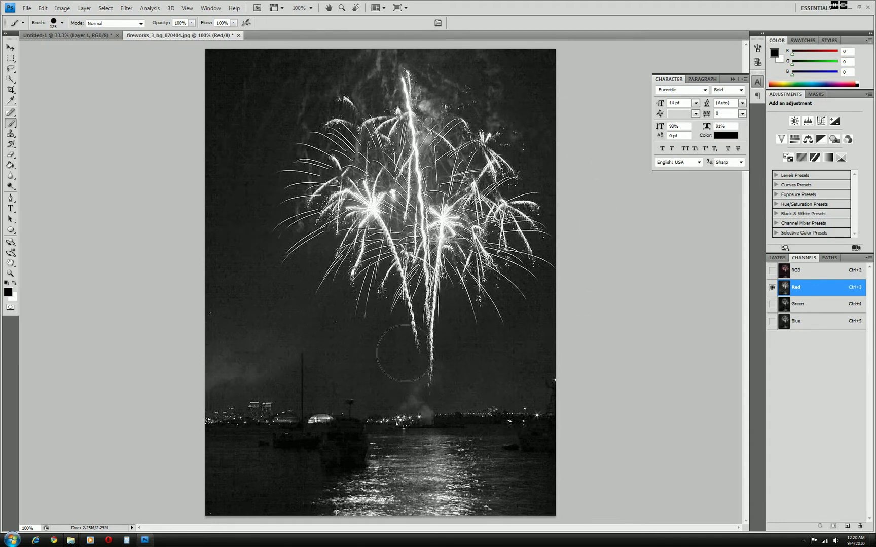
click(810, 308)
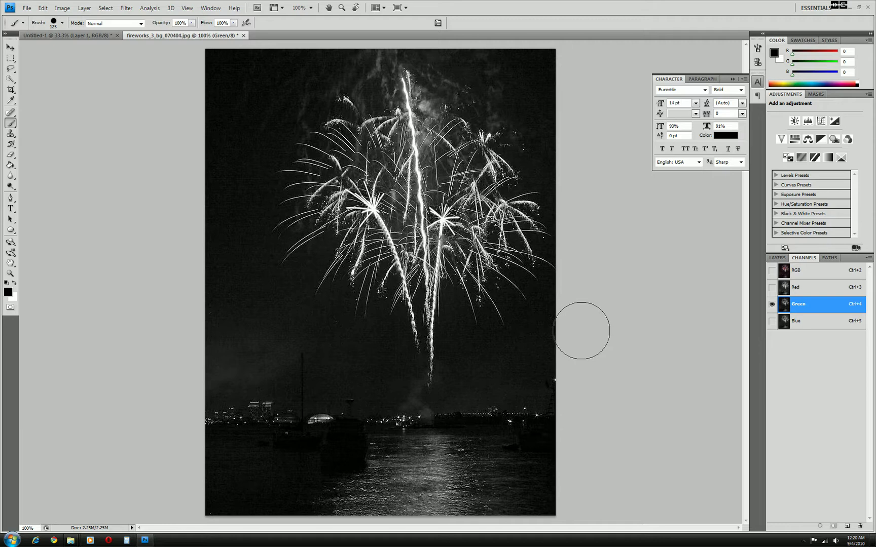
click(810, 324)
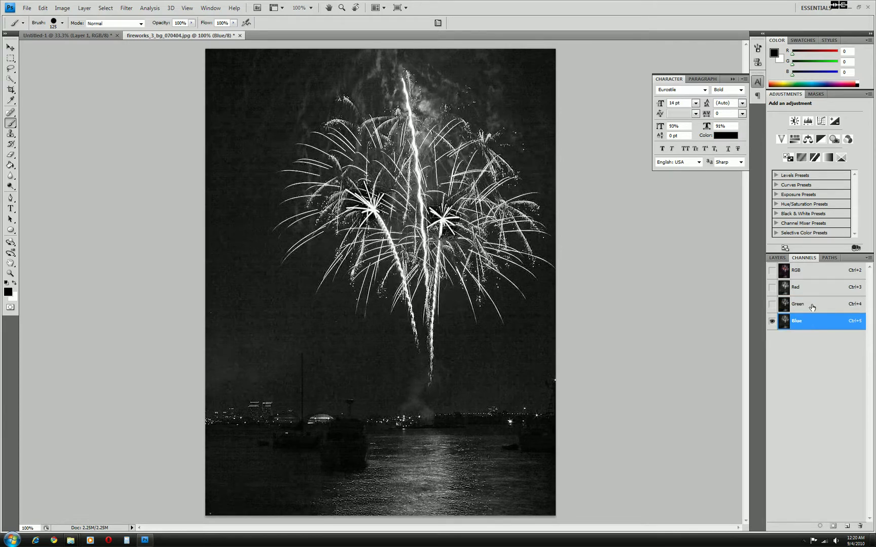
click(813, 306)
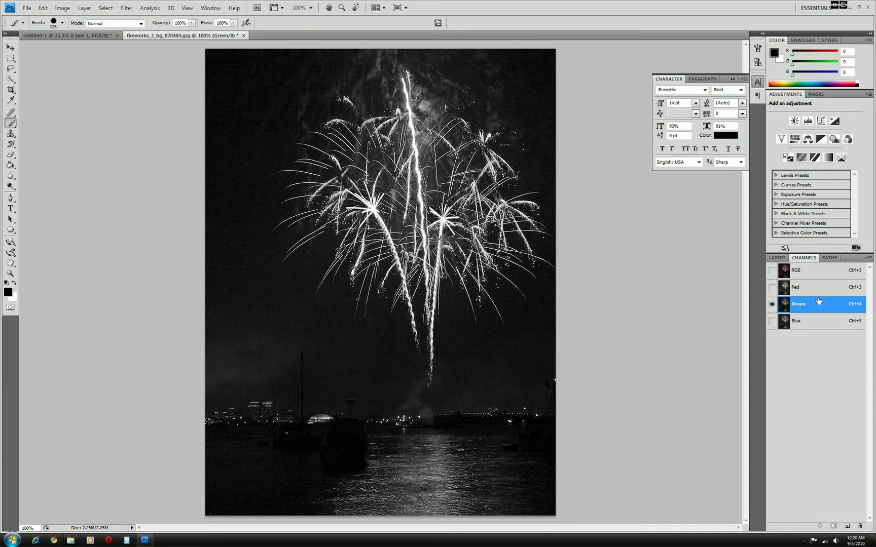
- Duplicate the Green channel as a Green copy channel for the mask
drag(818, 307, 846, 526)
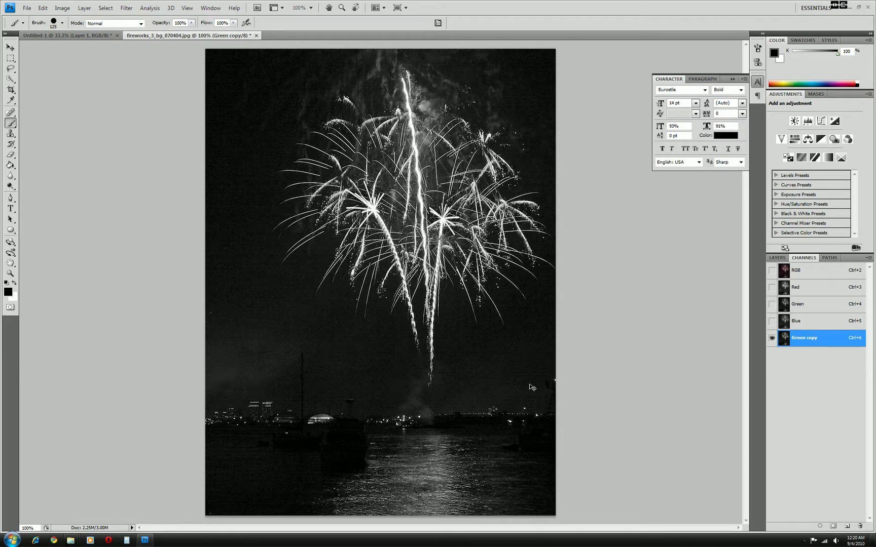
- Apply Levels to Green copy with input levels 38, 1.00 and 233
key(ctrl+l)
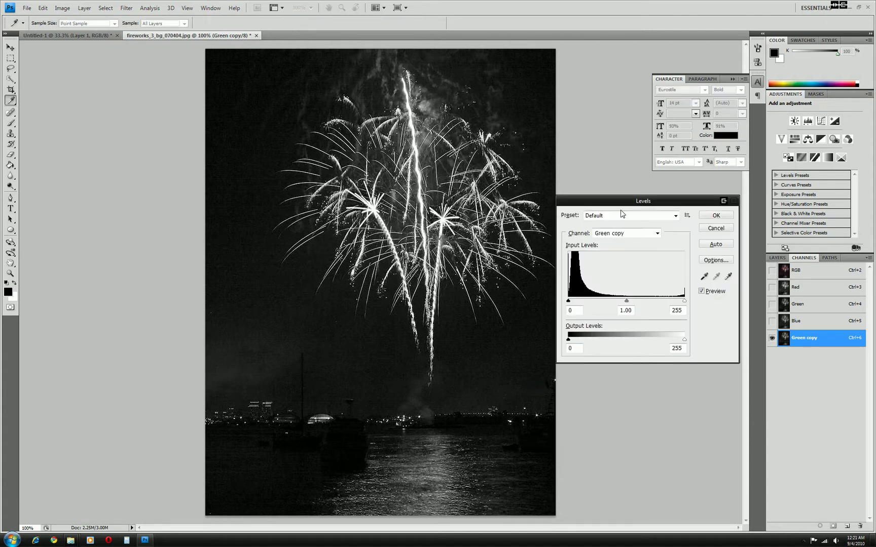
drag(620, 206, 622, 211)
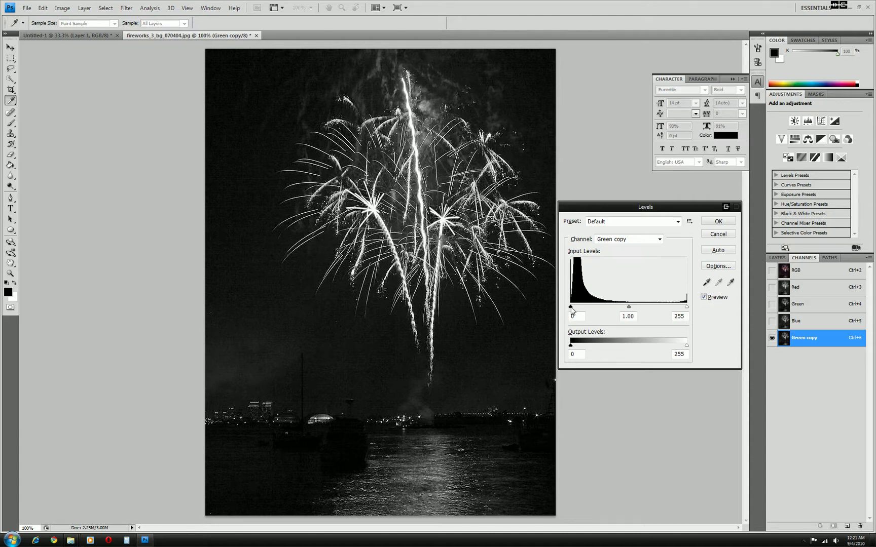
drag(571, 309, 588, 314)
mouse_move(686, 307)
mouse_down()
mouse_move(666, 311)
mouse_move(677, 314)
mouse_up()
- Lower the Levels white input to 154 (38, 1.00, 154), checking the firework streaks up close
key(ctrl+plus)
key(ctrl+plus)
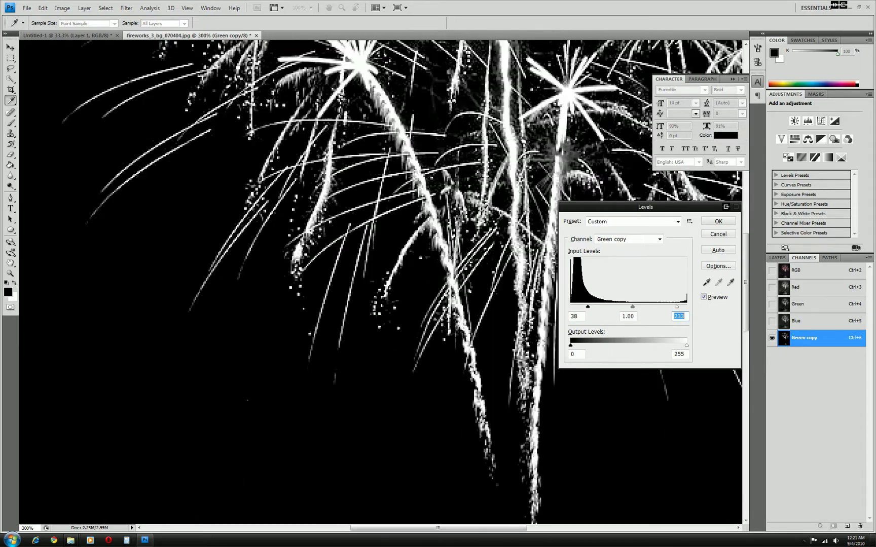
drag(499, 198, 349, 479)
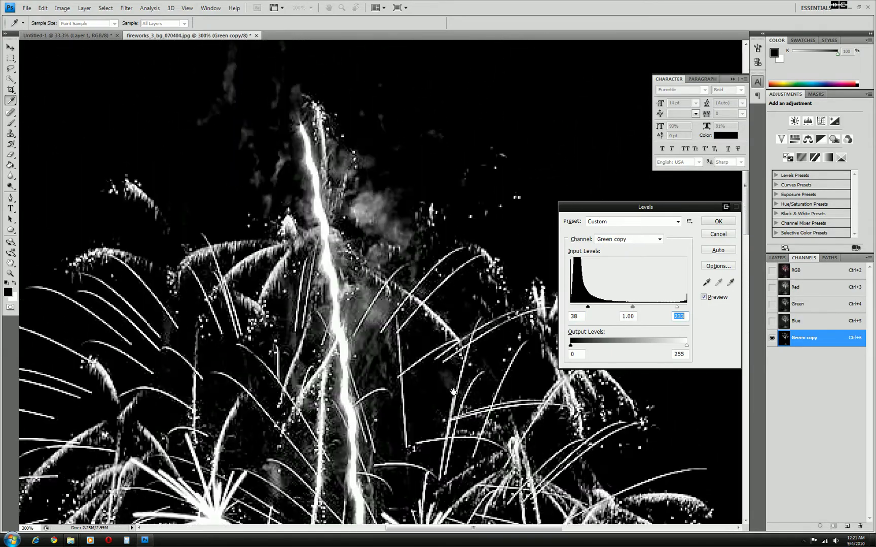
drag(454, 398, 475, 376)
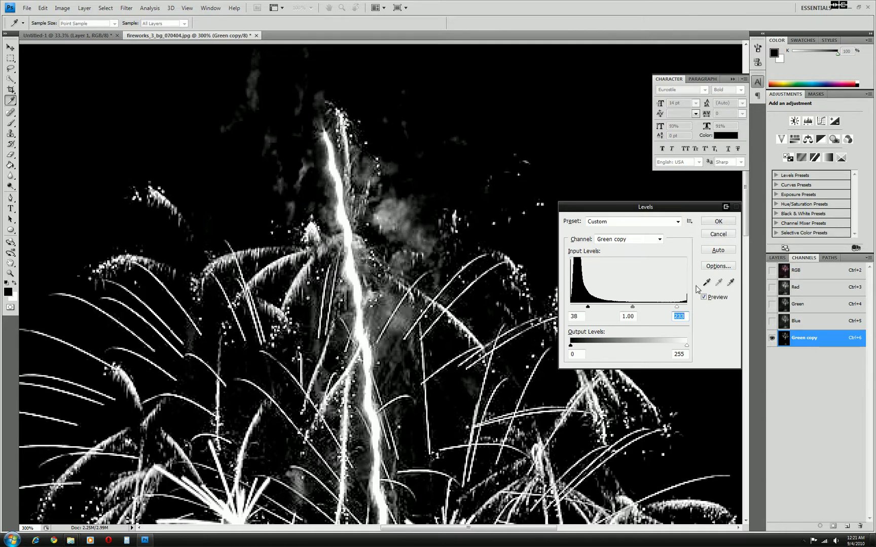
drag(676, 307, 640, 310)
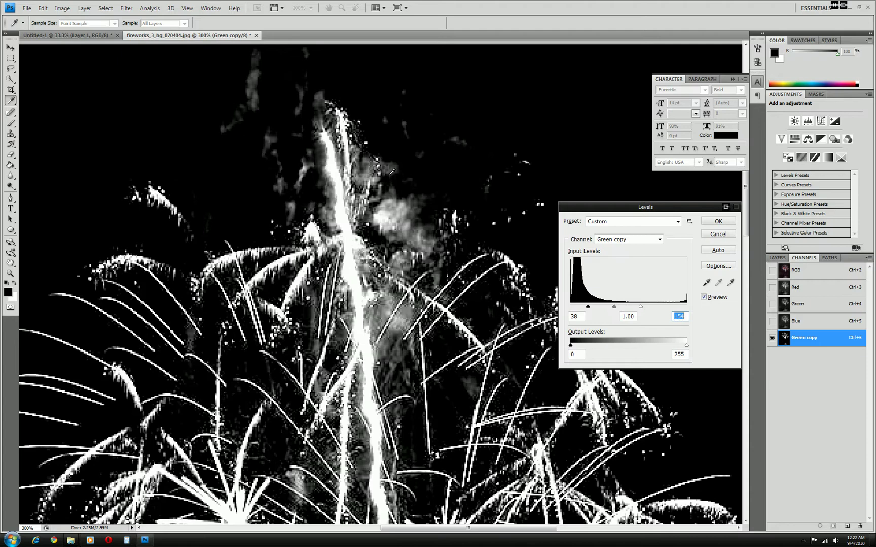
key(ctrl+minus)
key(ctrl+minus)
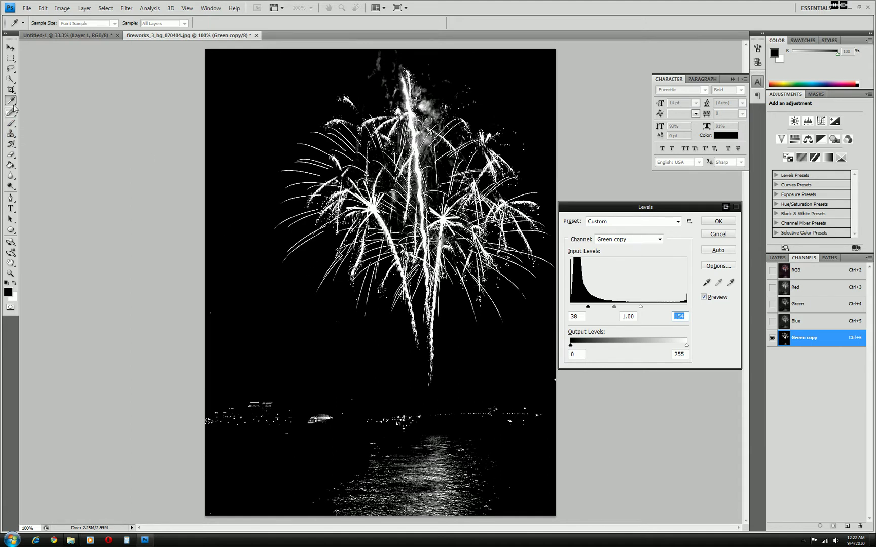
drag(686, 207, 681, 217)
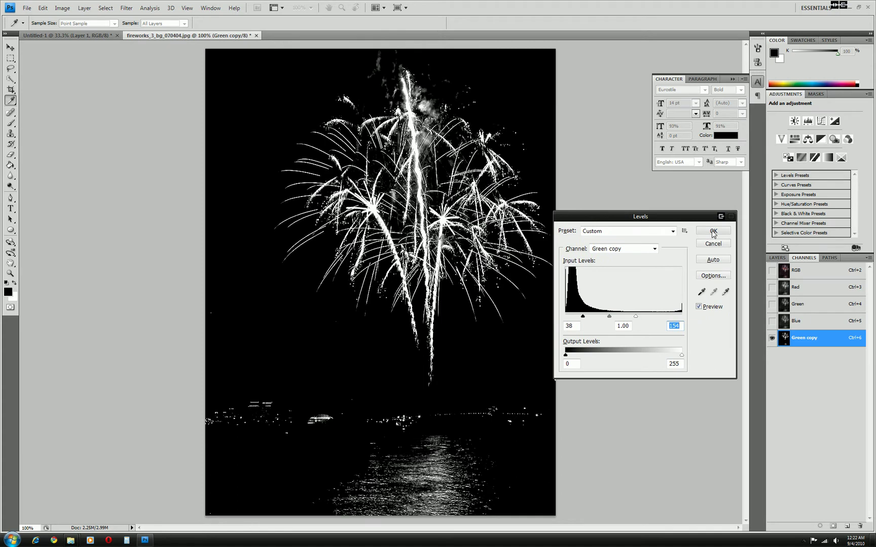
- Apply the Levels, then paint black over the horizon city lights and top smoke wisps
click(713, 232)
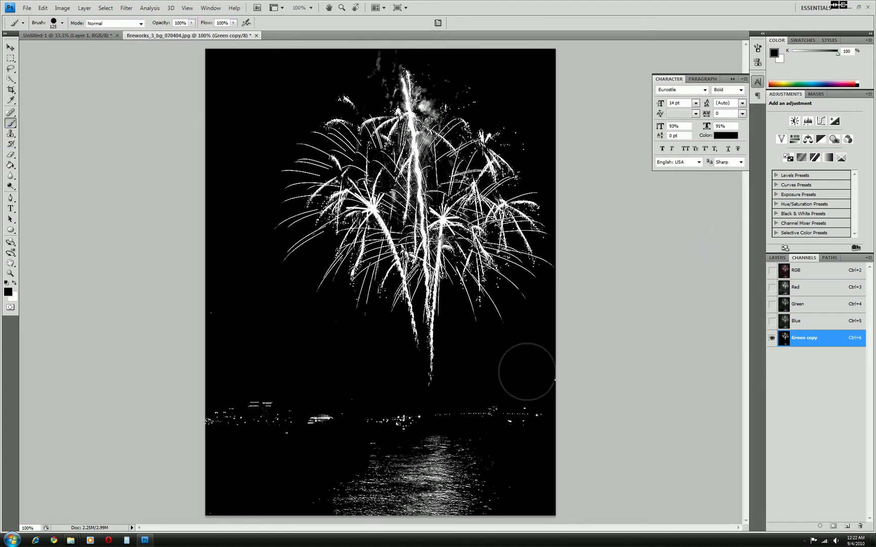
key(bracketright)
key(bracketright)
mouse_move(543, 430)
mouse_down()
mouse_move(198, 411)
mouse_move(633, 493)
mouse_up()
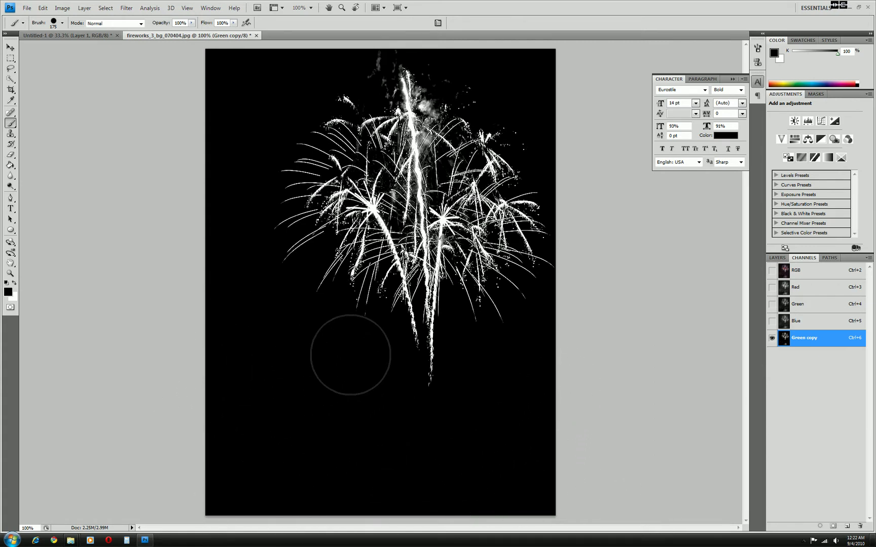
key(bracketleft)
key(bracketleft)
key(bracketleft)
key(bracketleft)
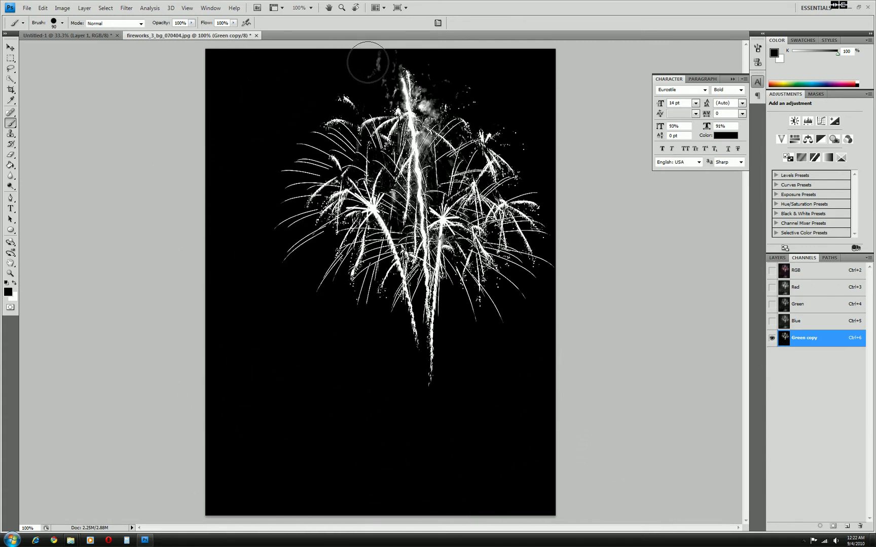
drag(363, 59, 370, 77)
- Return to the RGB composite and load Green copy as a selection of the firework streaks
click(805, 274)
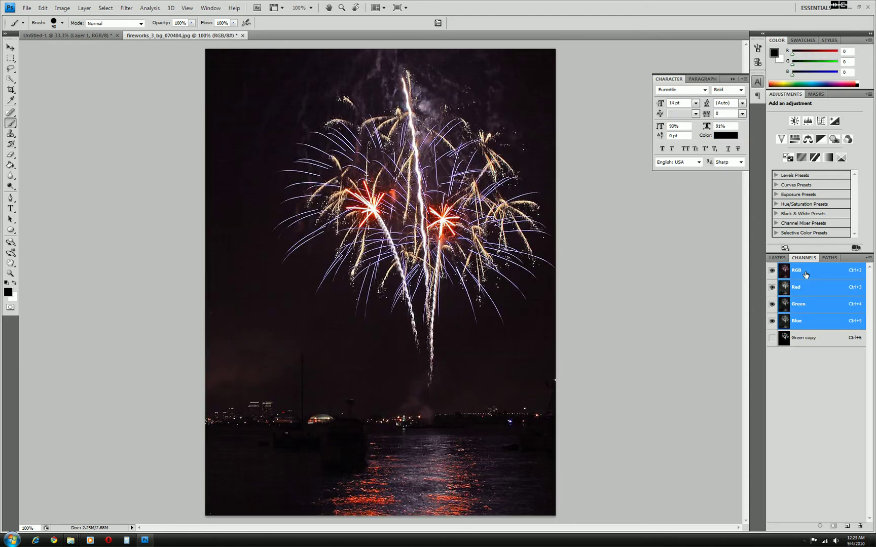
ctrl+click(783, 343)
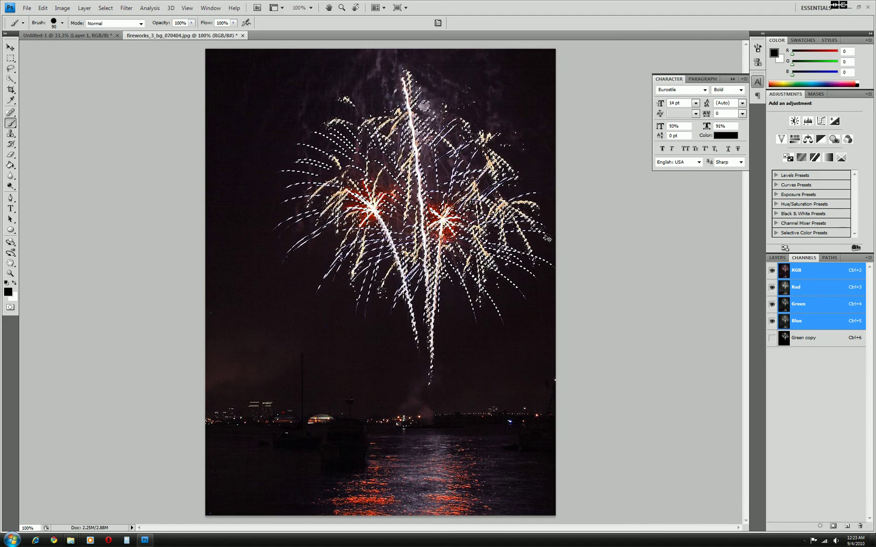
key(ctrl+a)
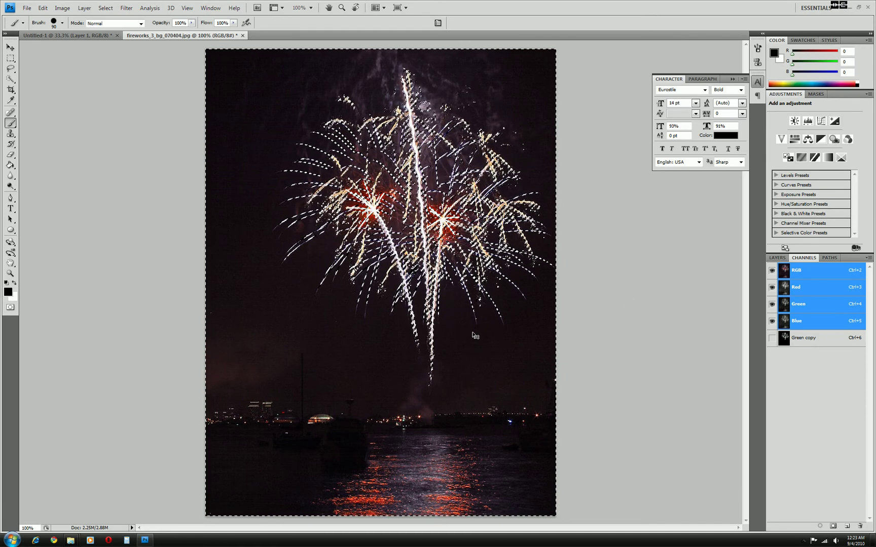
key(ctrl+shift+i)
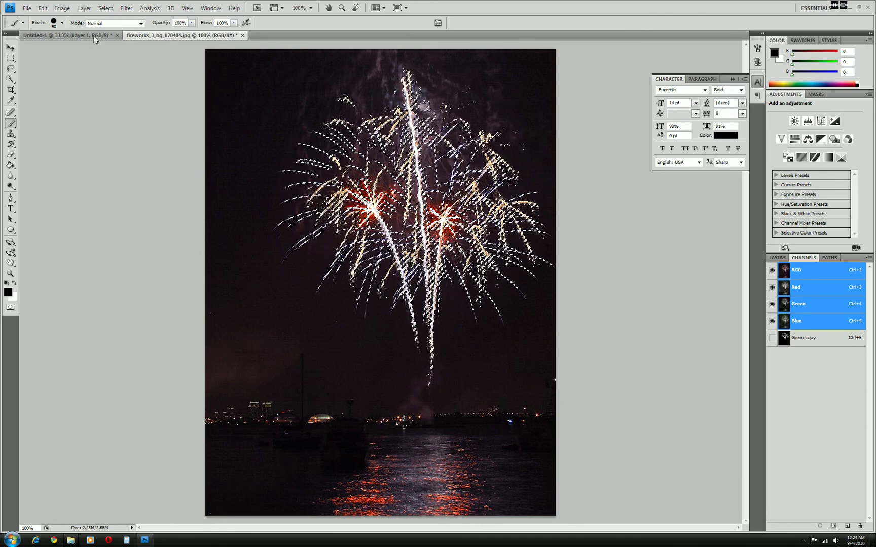
- Add a new empty layer above Layer 1 in the Untitled-1 skyline document
click(68, 36)
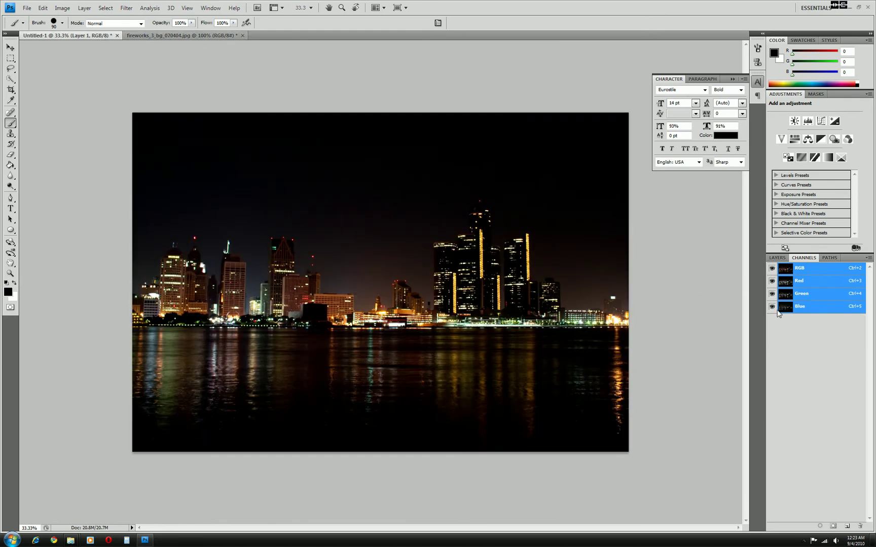
click(777, 257)
click(846, 525)
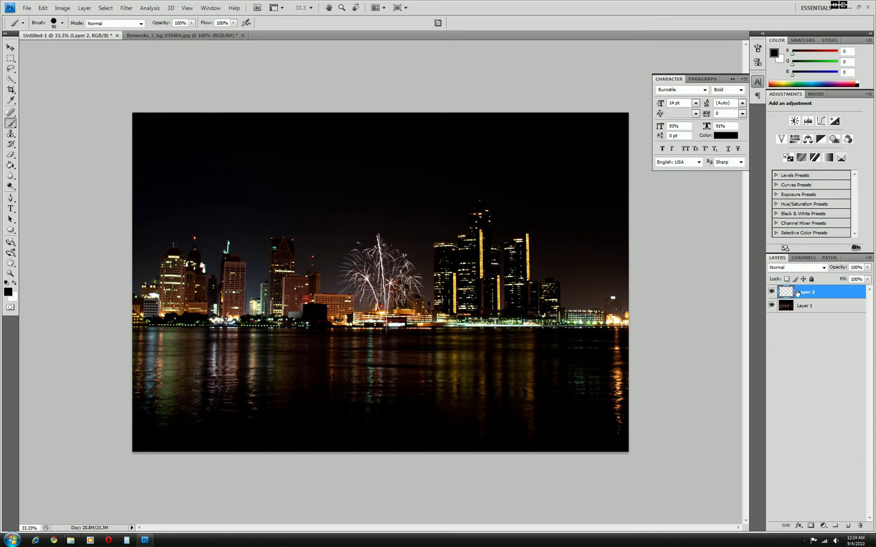
- Scale the fireworks to 111.8% and place them in the sky between the towers
key(ctrl+t)
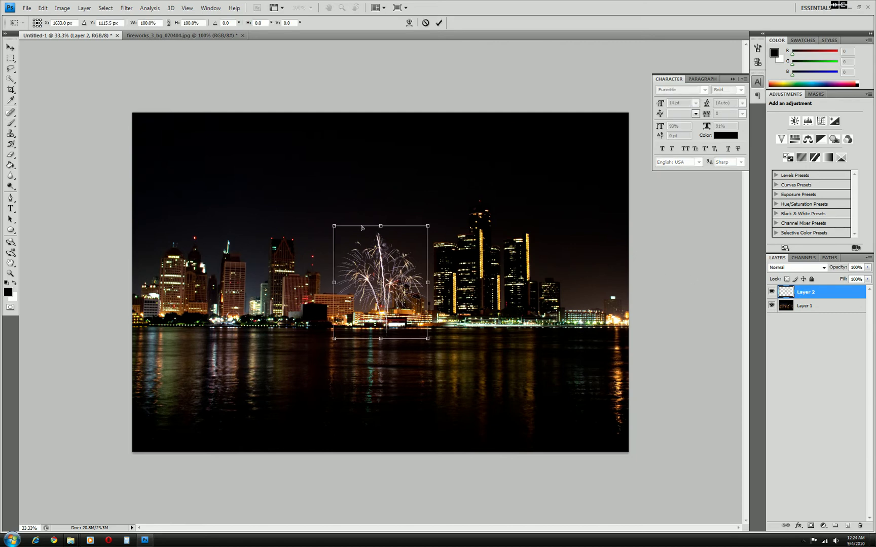
drag(392, 276, 384, 229)
mouse_move(408, 199)
mouse_down()
mouse_move(422, 187)
mouse_move(415, 188)
mouse_up()
mouse_move(378, 225)
mouse_down()
mouse_move(357, 211)
mouse_move(374, 222)
mouse_up()
key(Return)
key(b)
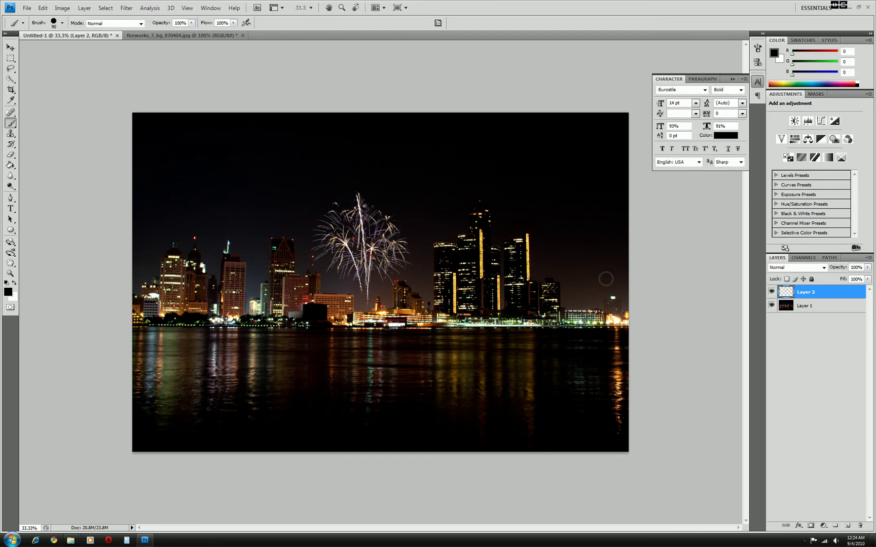
key(ctrl+minus)
key(ctrl+plus)
key(ctrl+plus)
key(ctrl+plus)
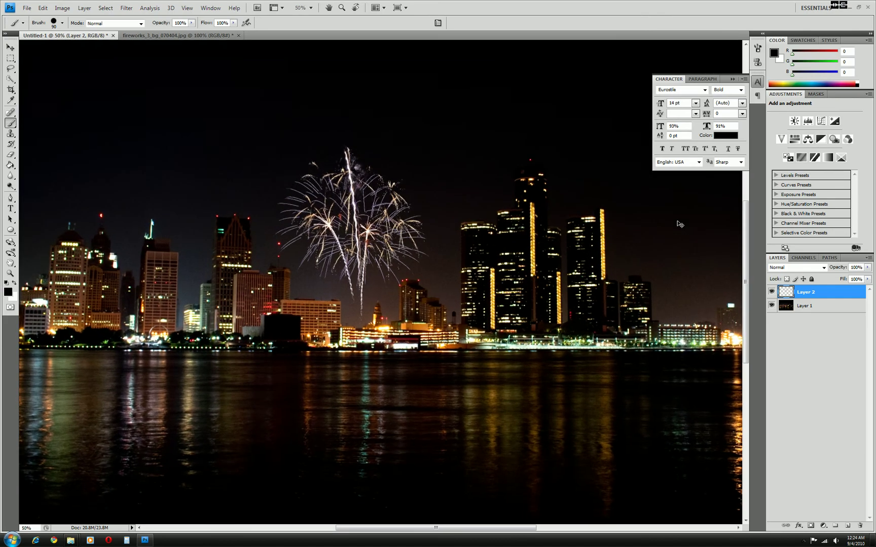